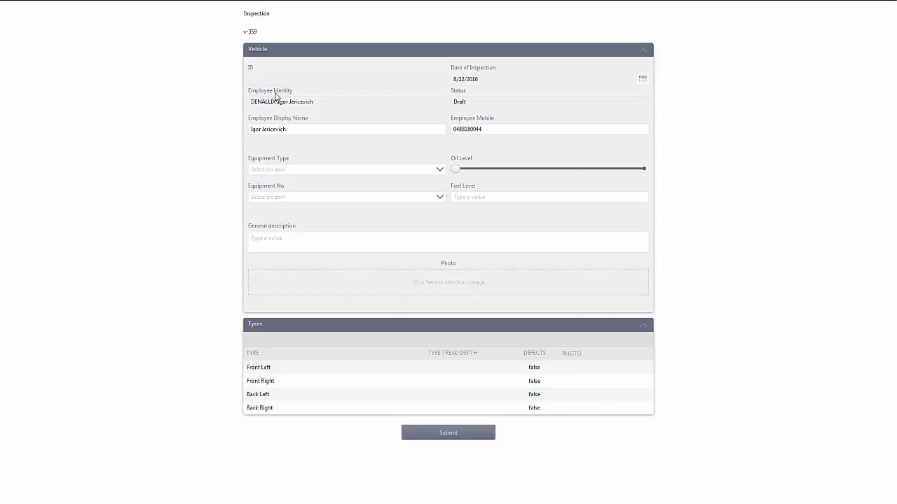
Review the pre-filled inspection date, draft status, and employee identity, display name and mobile number
left_click(452, 79)
left_click(487, 102)
left_click_drag(277, 101, 314, 102)
left_click(306, 128)
left_click(505, 134)
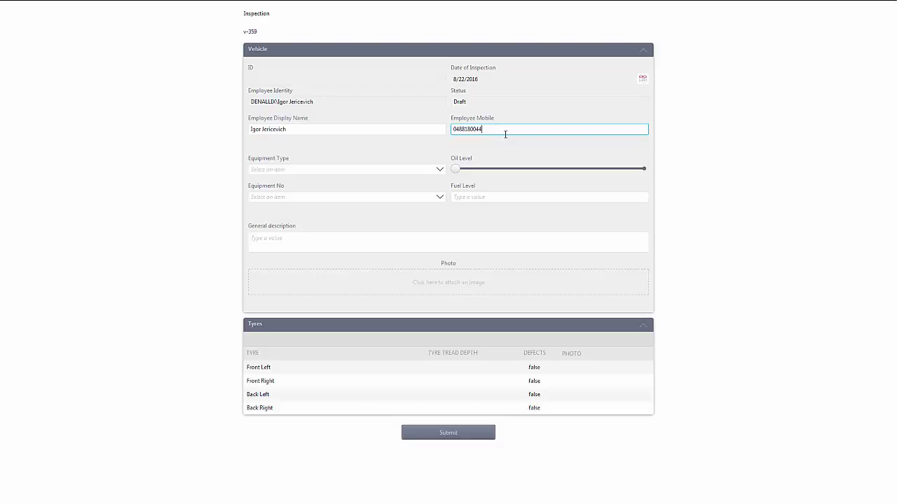
Choose Truck as the Equipment Type and view its equipment numbers without selecting one
left_click(439, 170)
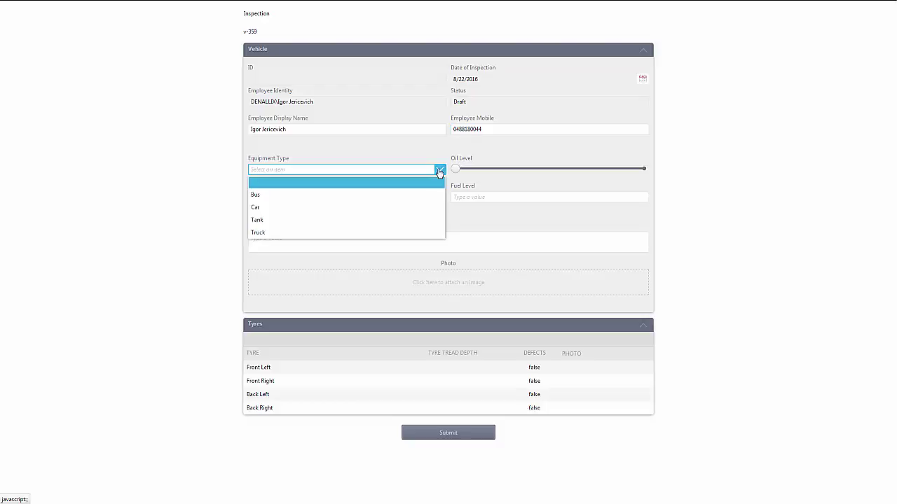
left_click(260, 235)
left_click(272, 199)
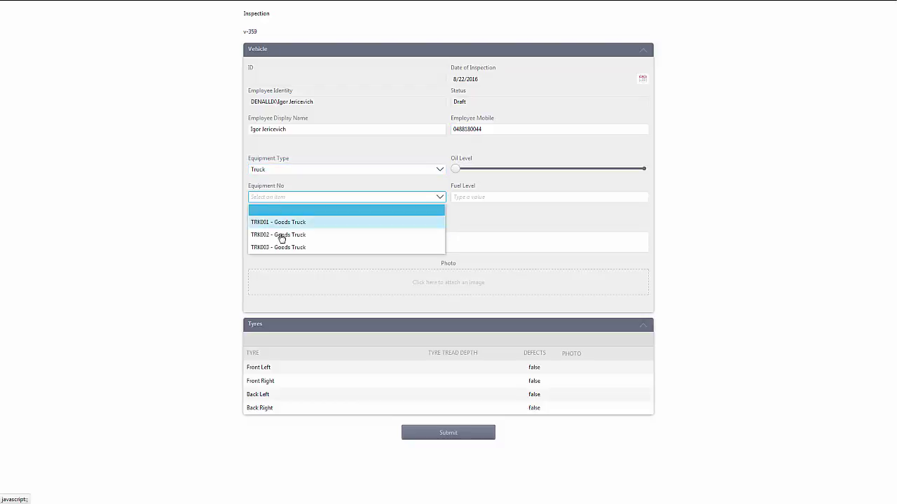
left_click(284, 199)
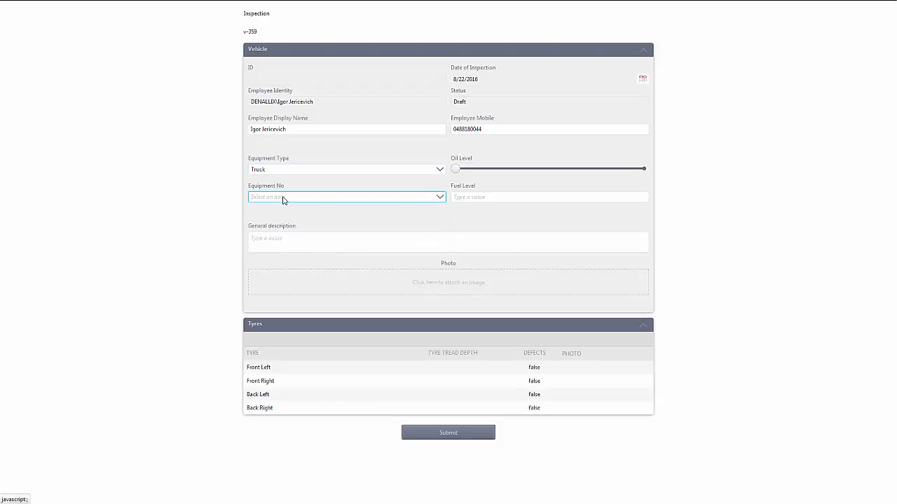
Try Tank to reveal the Rockets on board field, then switch Equipment Type back to Truck
left_click(302, 170)
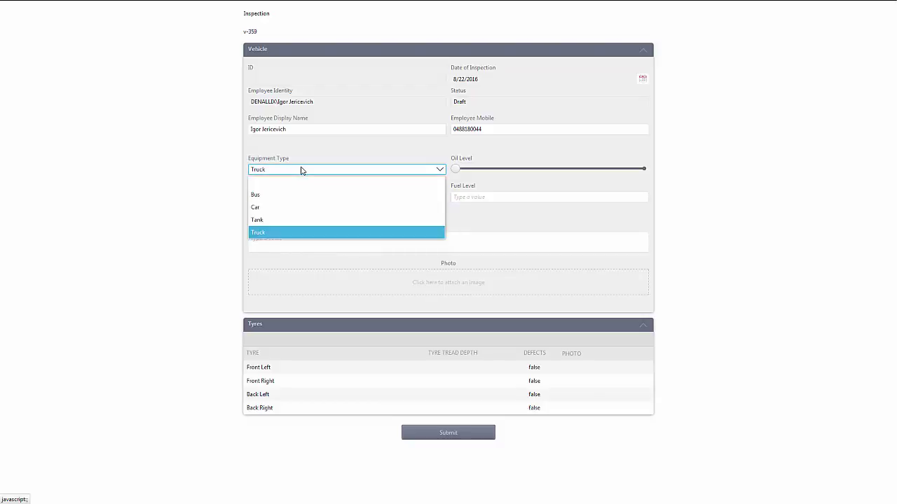
left_click(268, 221)
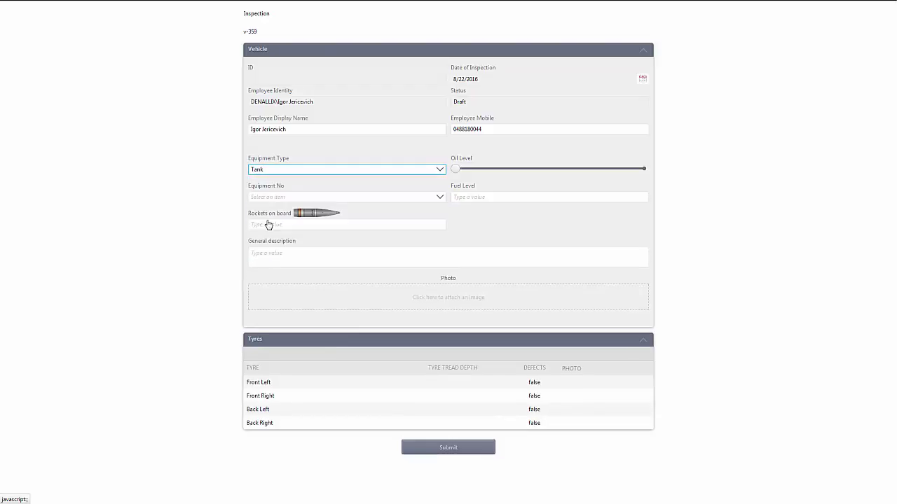
left_click(310, 199)
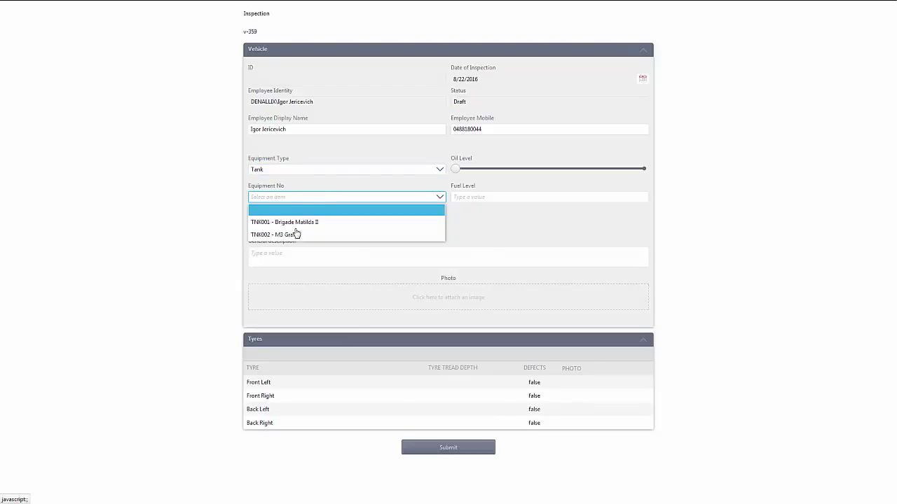
left_click(296, 211)
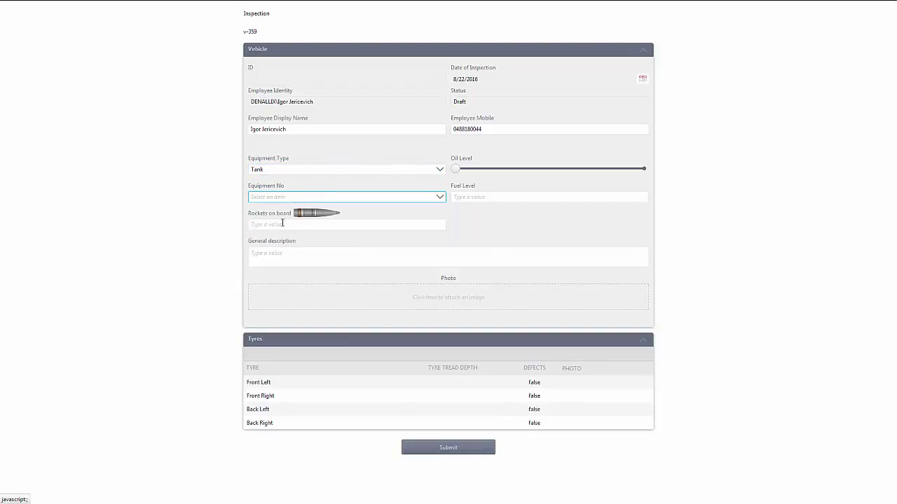
left_click(274, 224)
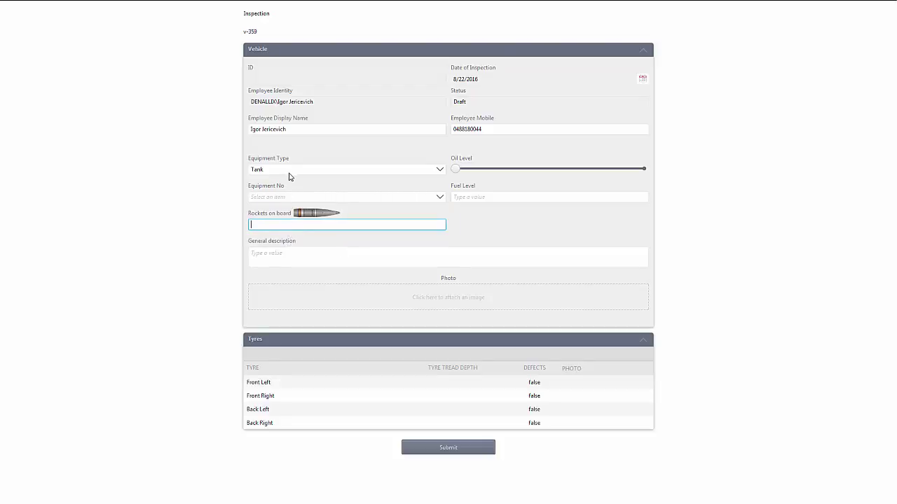
left_click(289, 173)
left_click(273, 232)
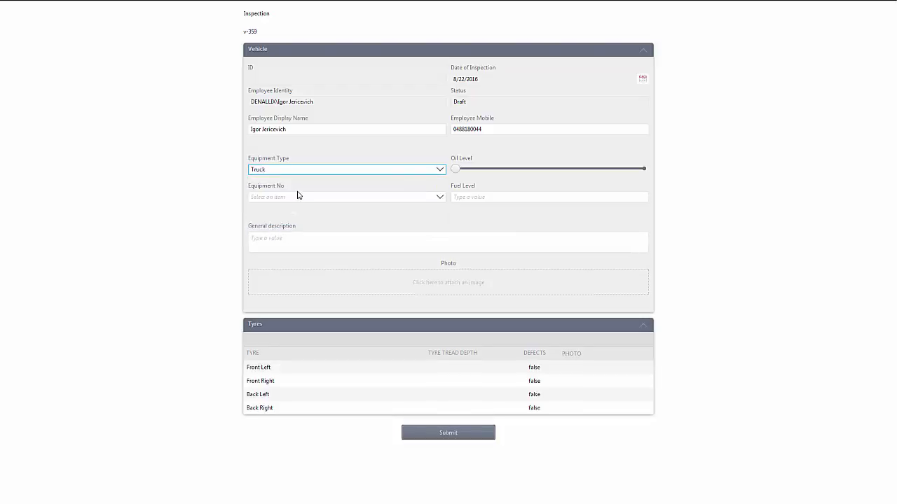
Raise the Oil Level slider, then drop it near empty to show the low-oil warning
left_click(522, 170)
left_click(556, 170)
left_click(461, 173)
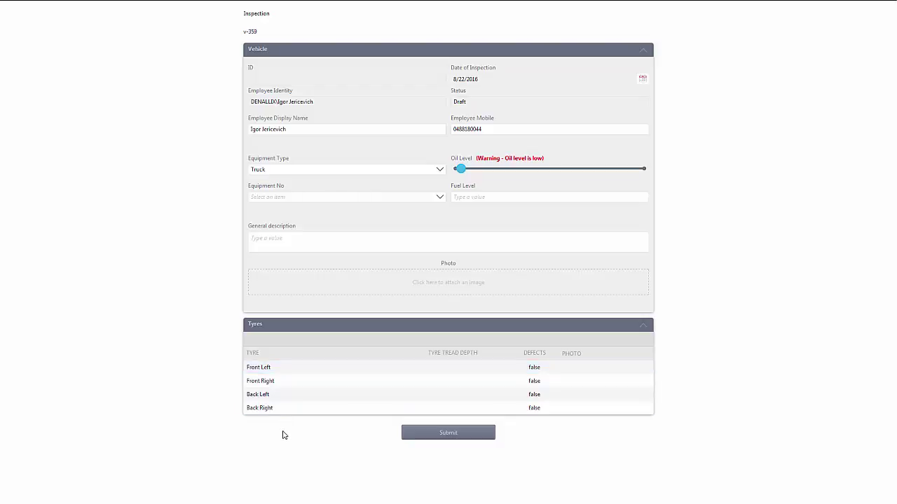
Give the Front Left tyre a tread depth of 34 and mark it with noticeable defects
left_click(283, 369)
left_click(276, 75)
type("34")
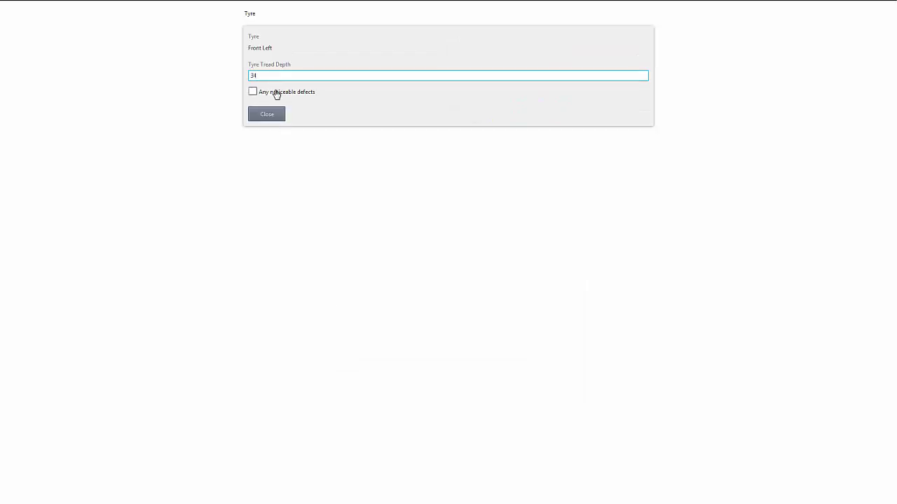
left_click(276, 93)
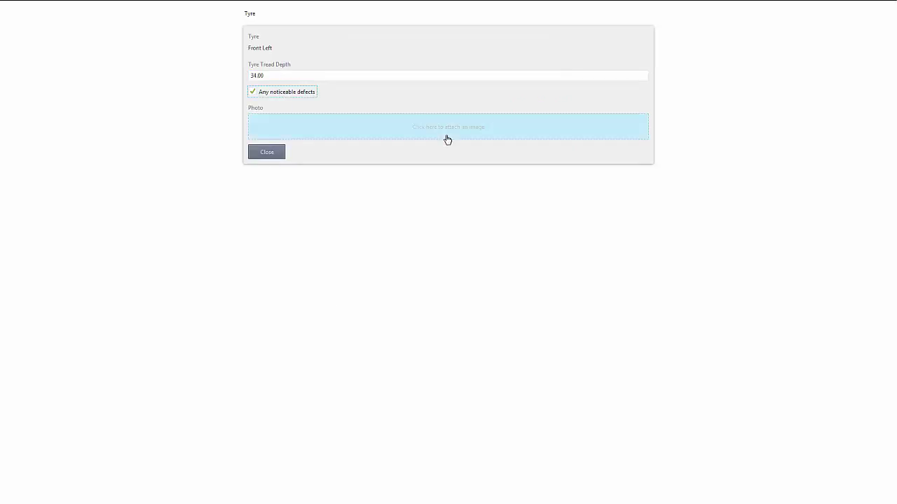
left_click(266, 152)
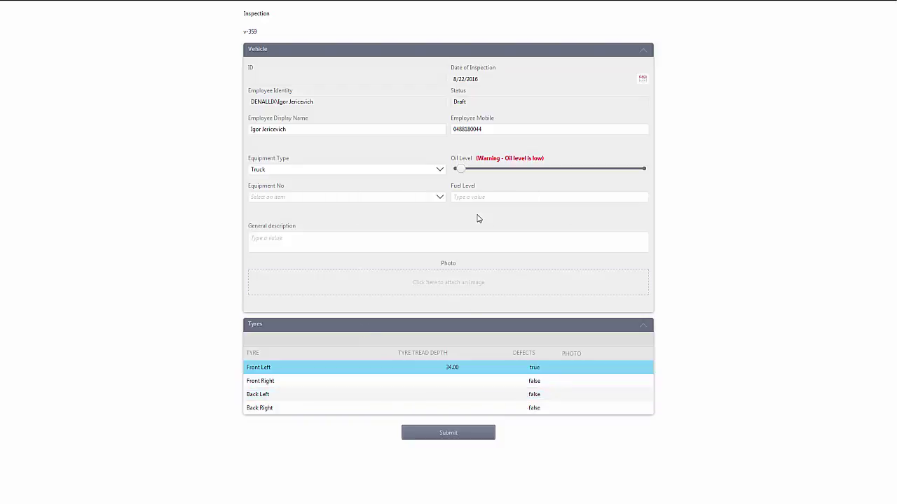
Bring the mirrored iPhone with the K2 Mobile app into view
mouse_move(256, 14)
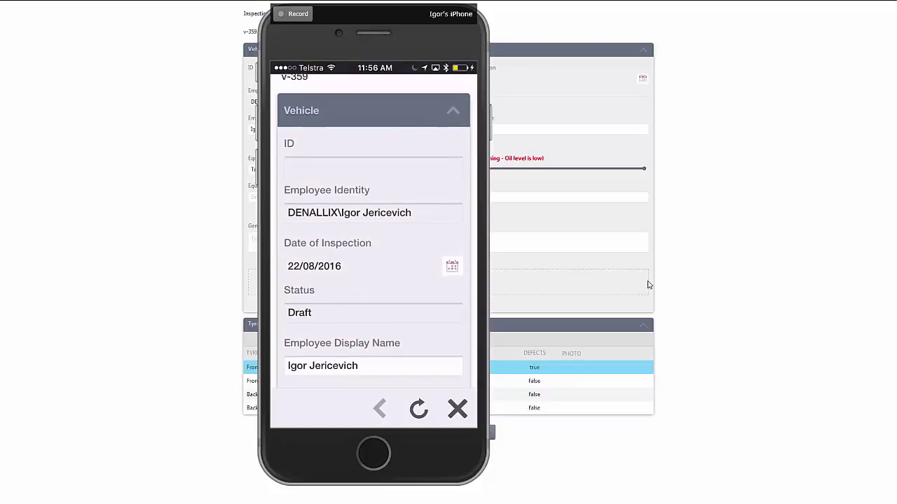
left_click_drag(376, 20, 769, 25)
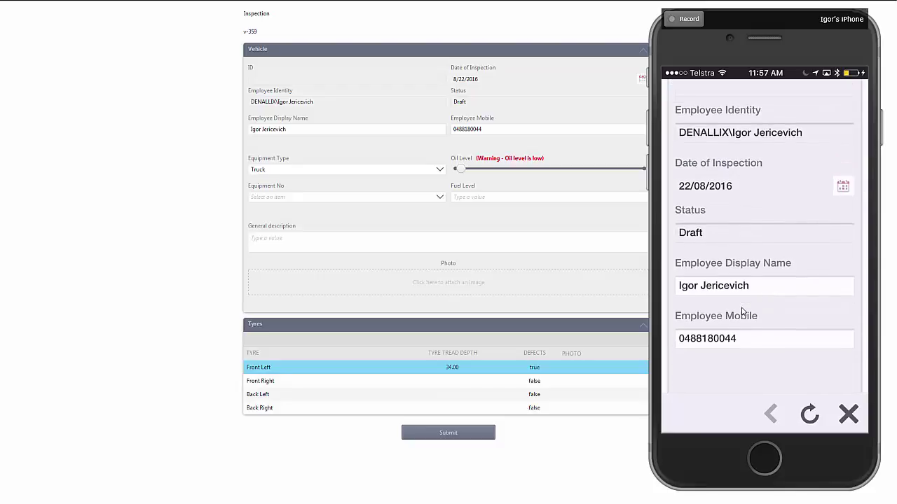
left_click_drag(722, 42, 443, 36)
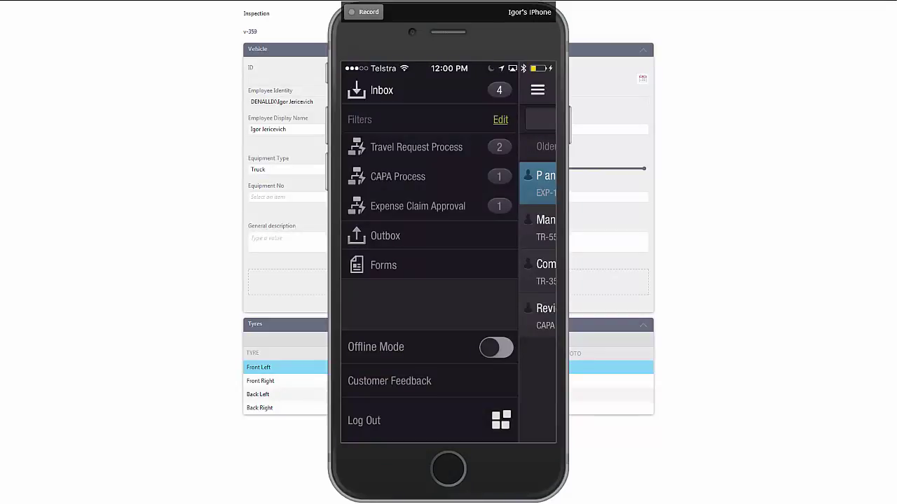
Maximize Outlook, move the phone mirror to the right, and show all tasks on the phone
key("alt+Tab")
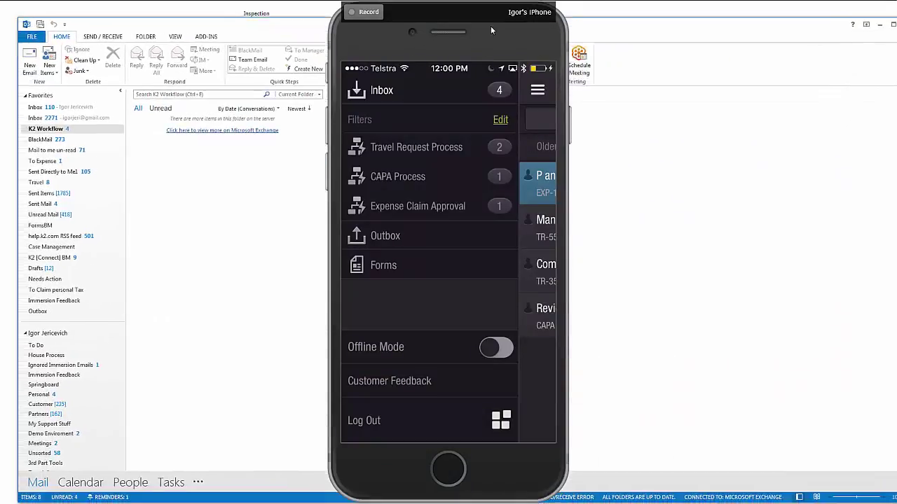
double_click(607, 28)
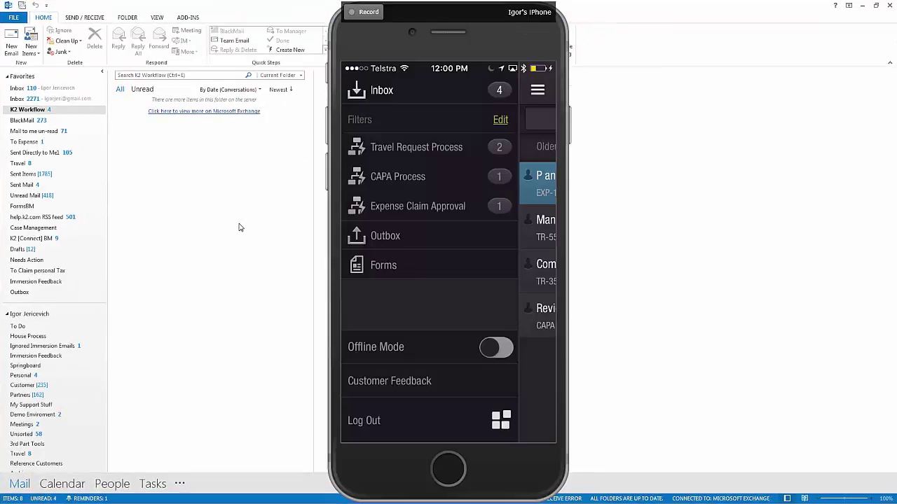
left_click_drag(401, 39, 571, 47)
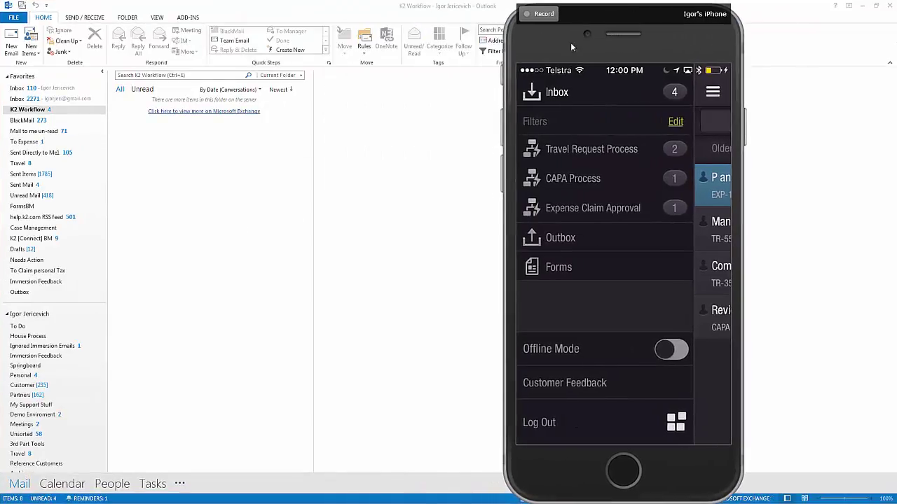
left_click(584, 298)
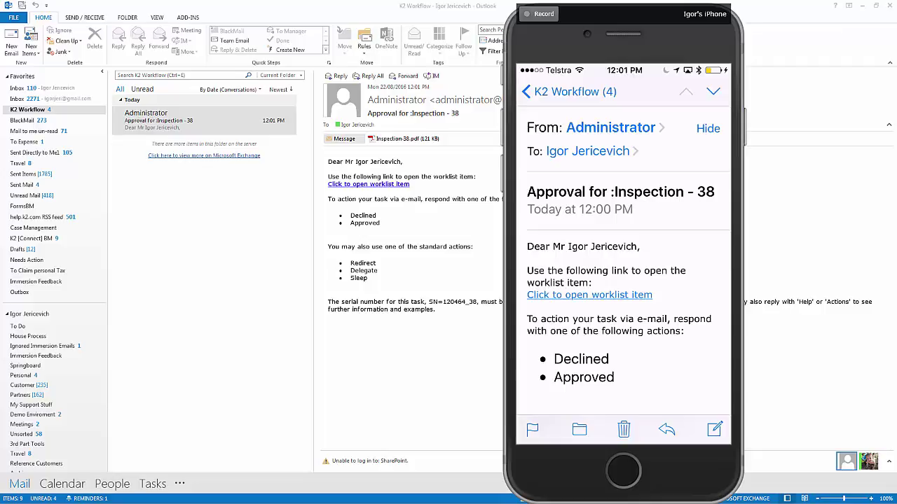
Maximize the K2 browser, open Inspection - 38's First Approval task, and view the Front Left tyre photo
left_click_drag(895, 15, 473, 15)
double_click(618, 15)
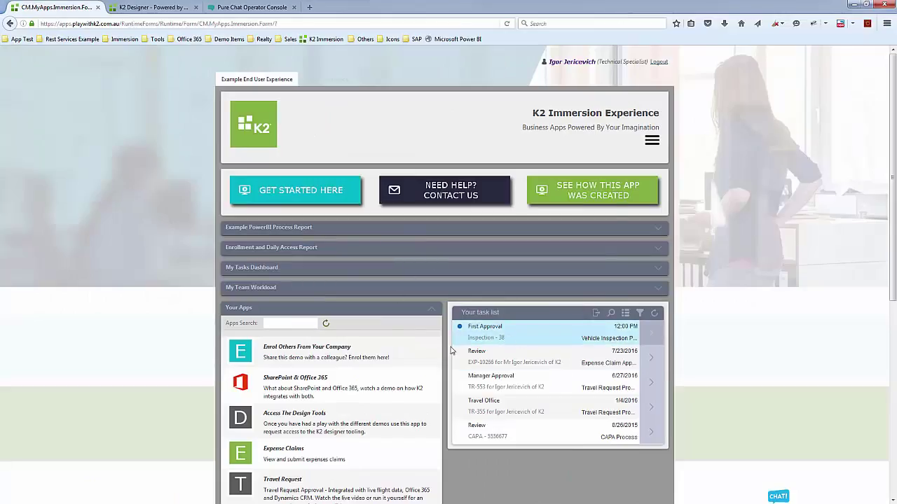
left_click(521, 336)
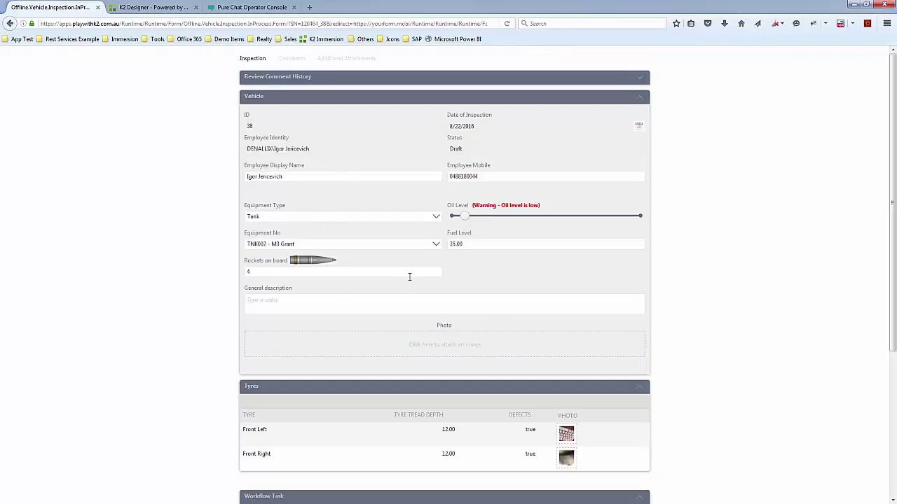
scroll(410, 277, "down", 4)
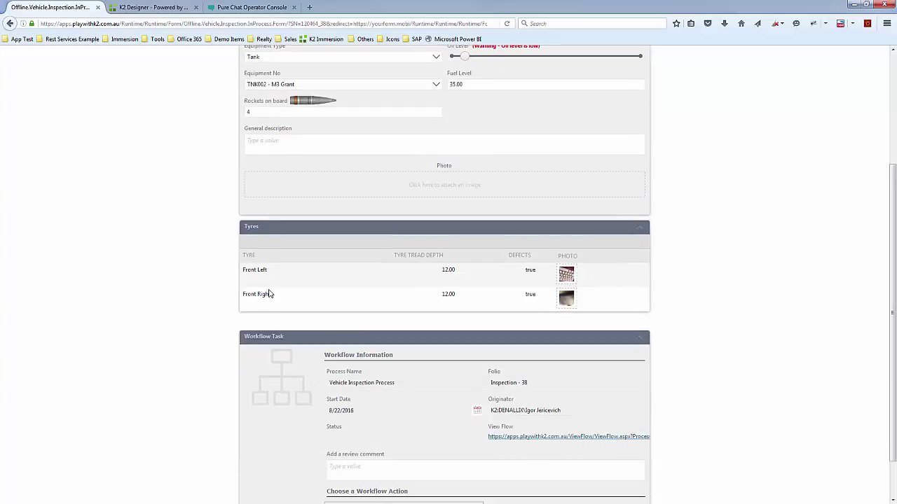
left_click(566, 275)
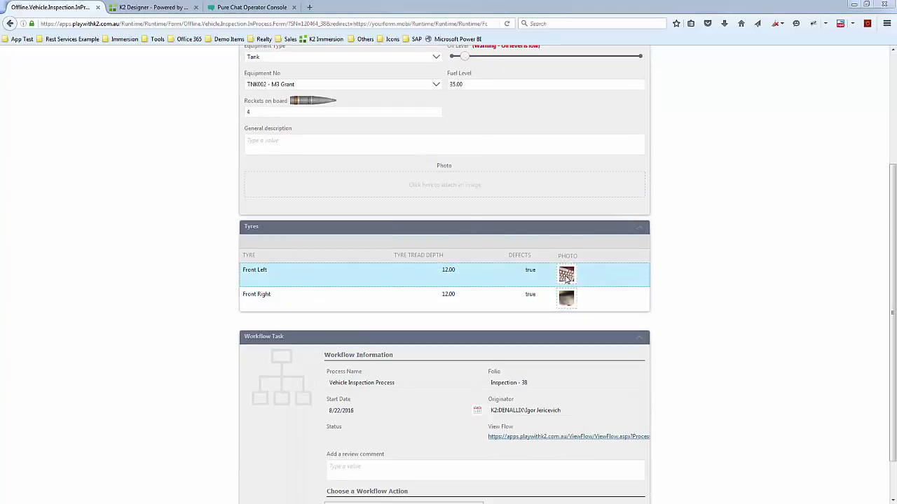
left_click(404, 257)
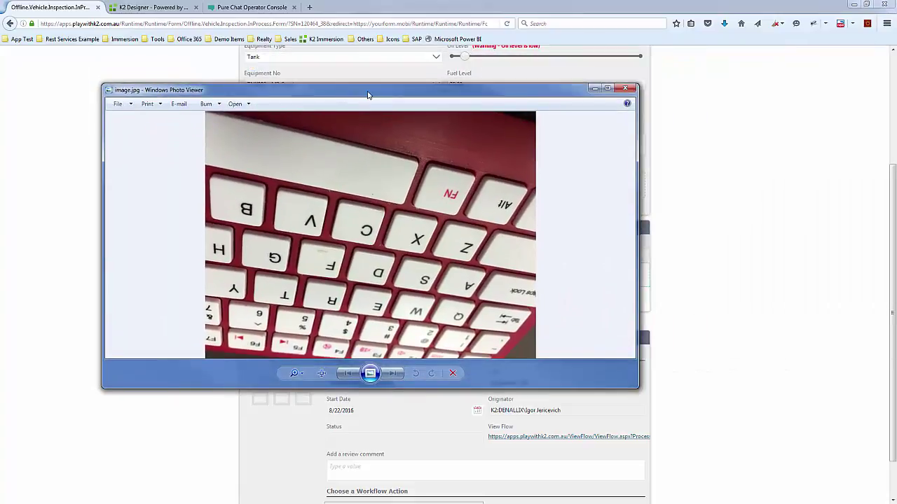
double_click(367, 93)
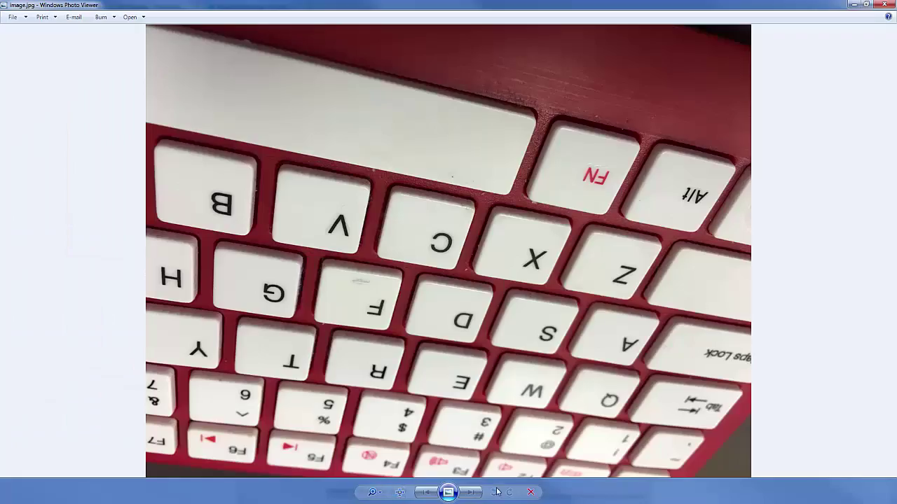
left_click(884, 5)
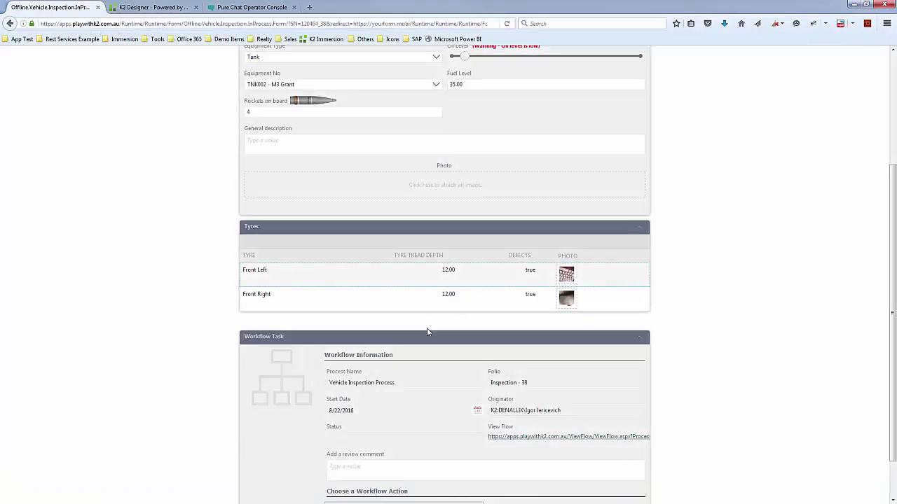
left_click(566, 299)
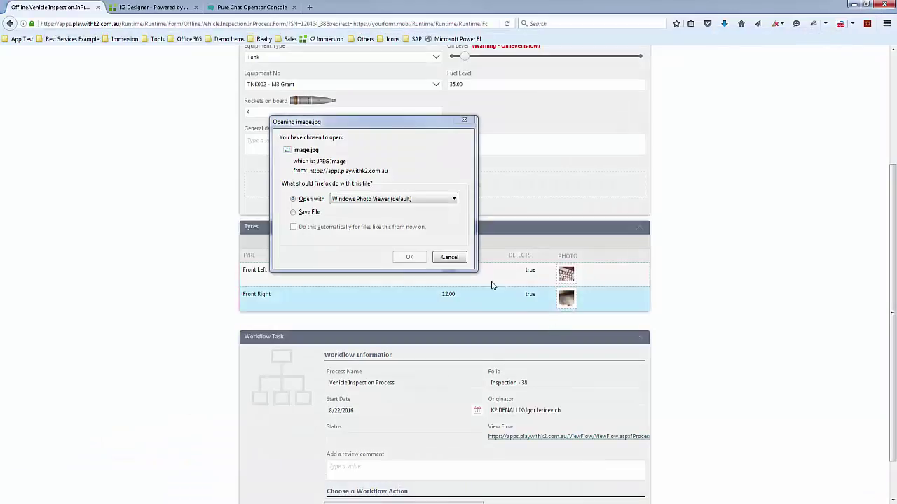
left_click(456, 258)
scroll(740, 260, "up", 4)
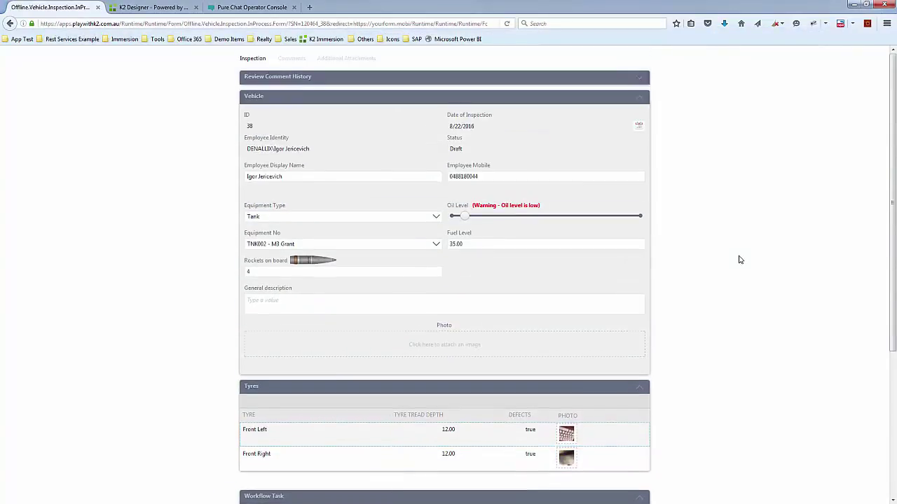
Check the Front Left tyre details, then expand the empty Review Comment History
double_click(389, 436)
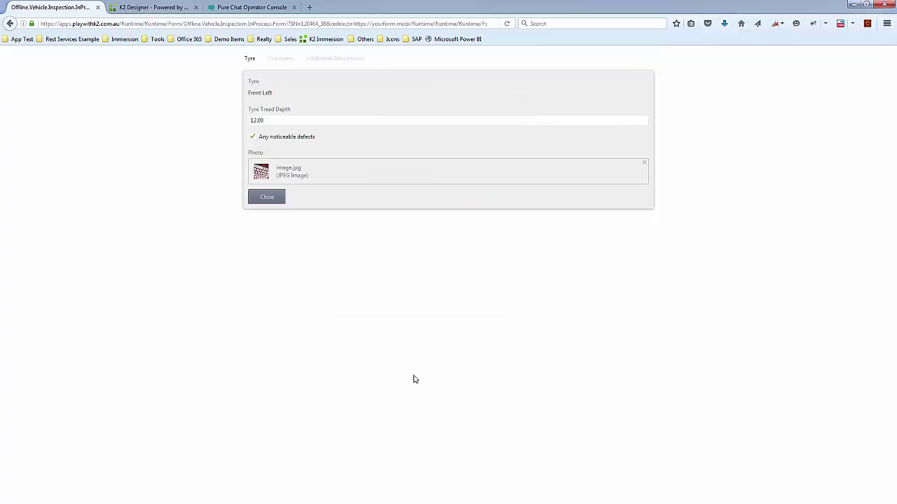
left_click(266, 198)
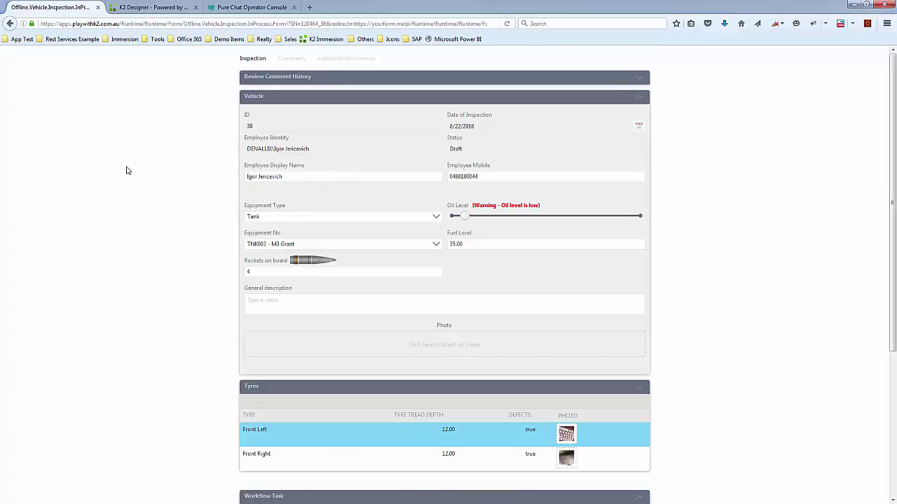
left_click(643, 78)
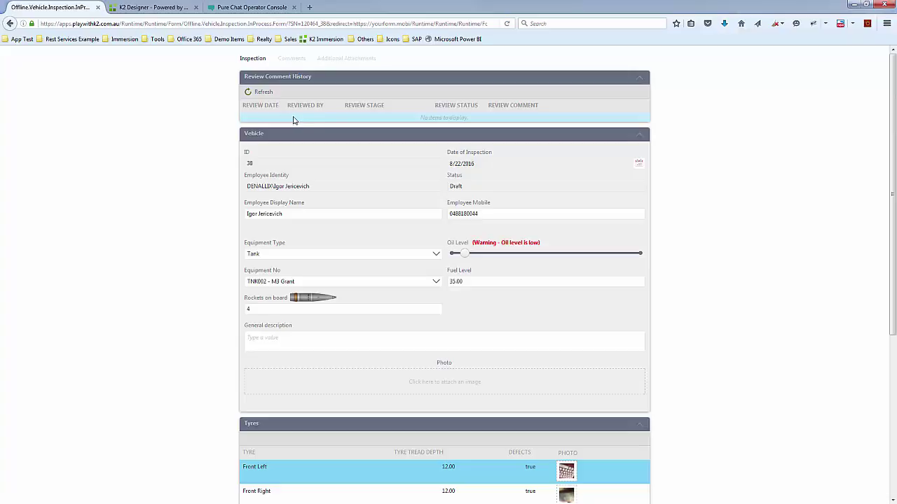
Browse the Comments and Additional Attachments tabs, then return to the Inspection tab
left_click(297, 60)
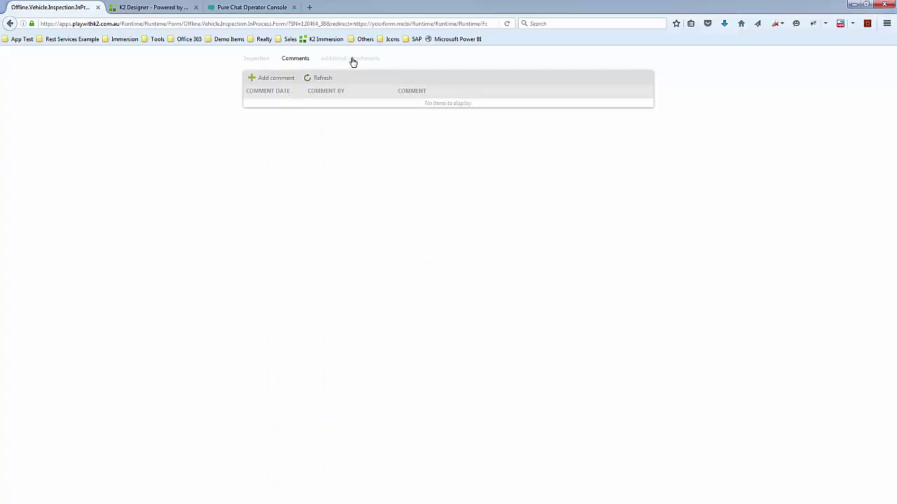
left_click(352, 60)
left_click(297, 61)
left_click(260, 61)
Select Approved, add the review comment 'All good.', and submit the workflow action
scroll(201, 214, "down", 3)
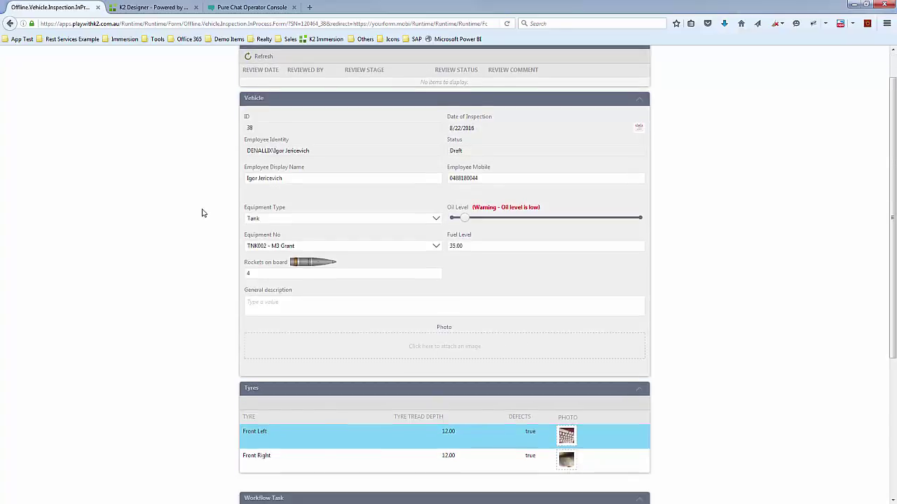
scroll(201, 213, "down", 2)
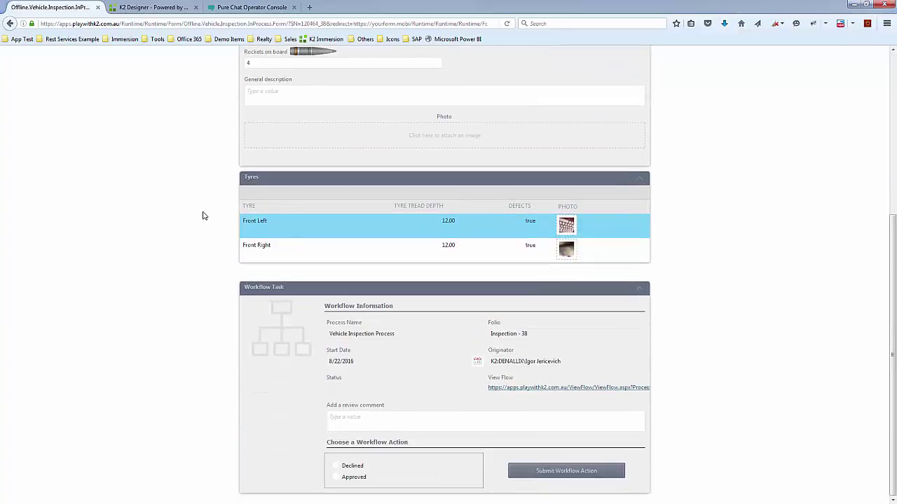
left_click(350, 480)
left_click(387, 424)
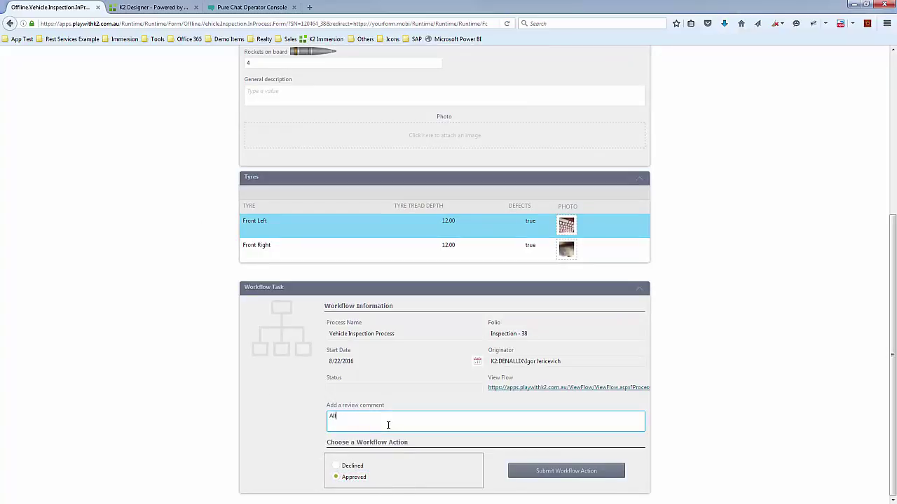
left_click(576, 477)
left_click(571, 348)
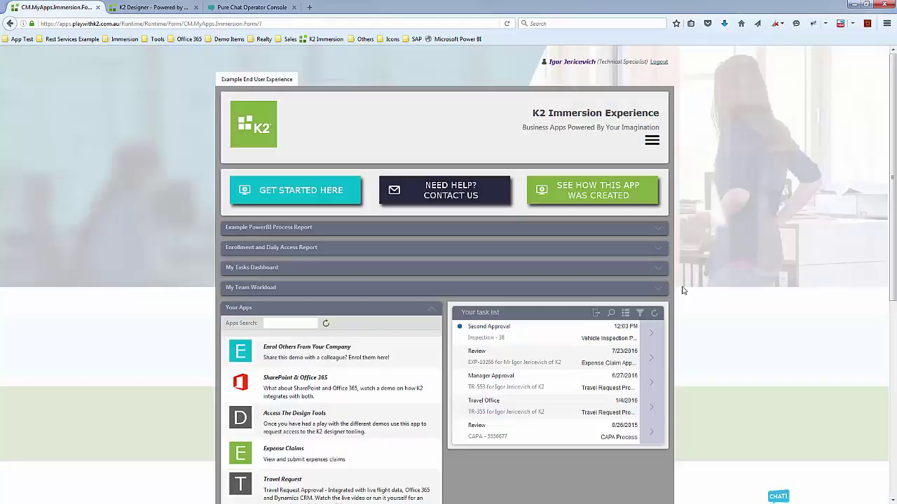
Open View Flow for the Second Approval task, showing the Approved path past First Approval
left_click(655, 339)
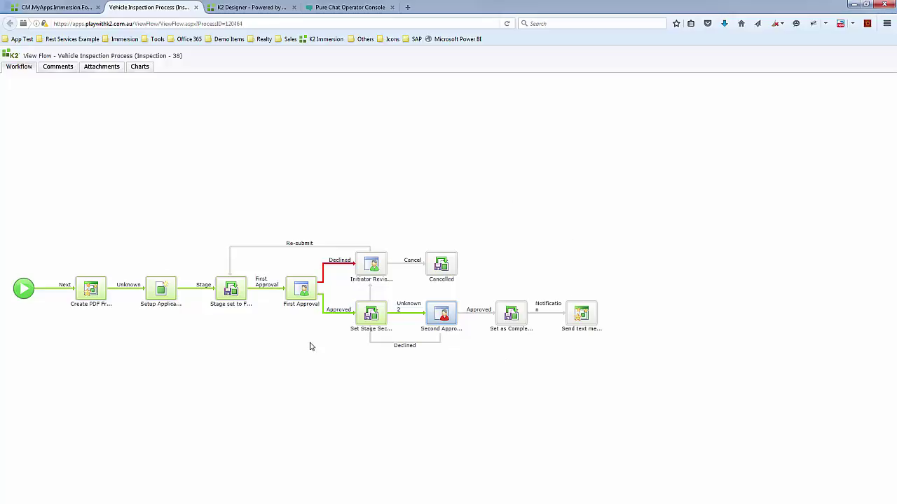
left_click(59, 10)
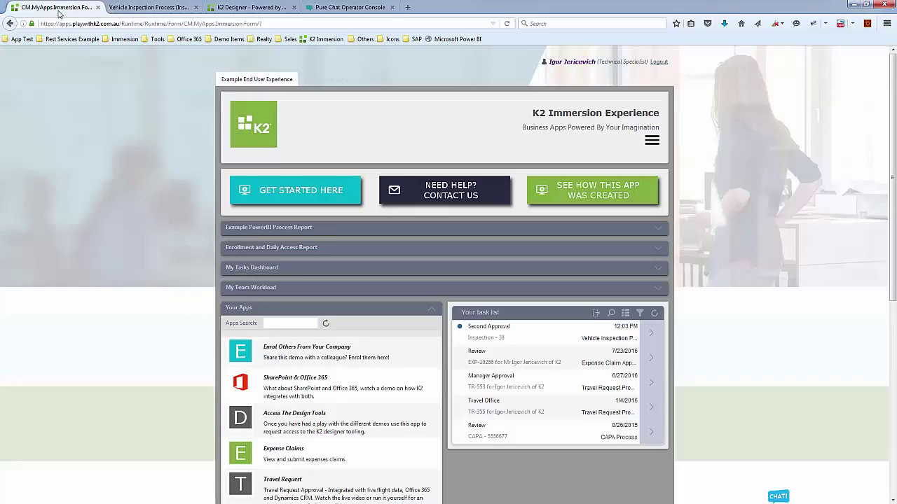
left_click(133, 7)
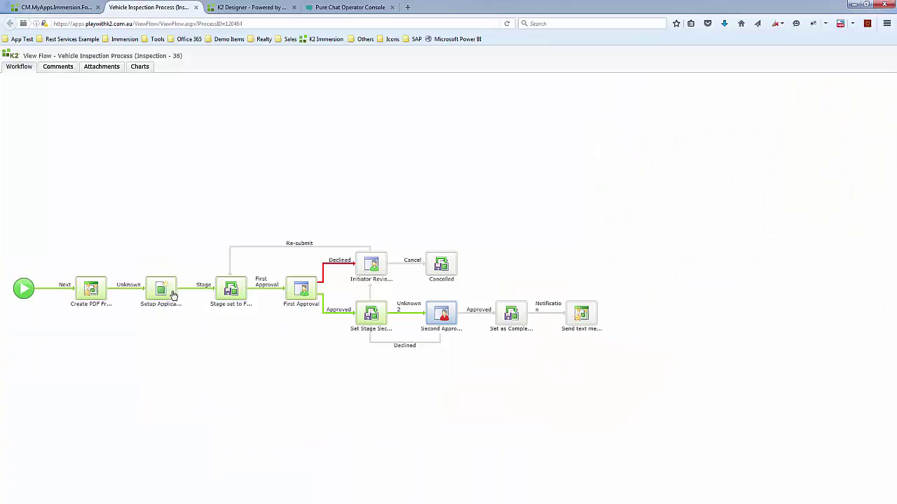